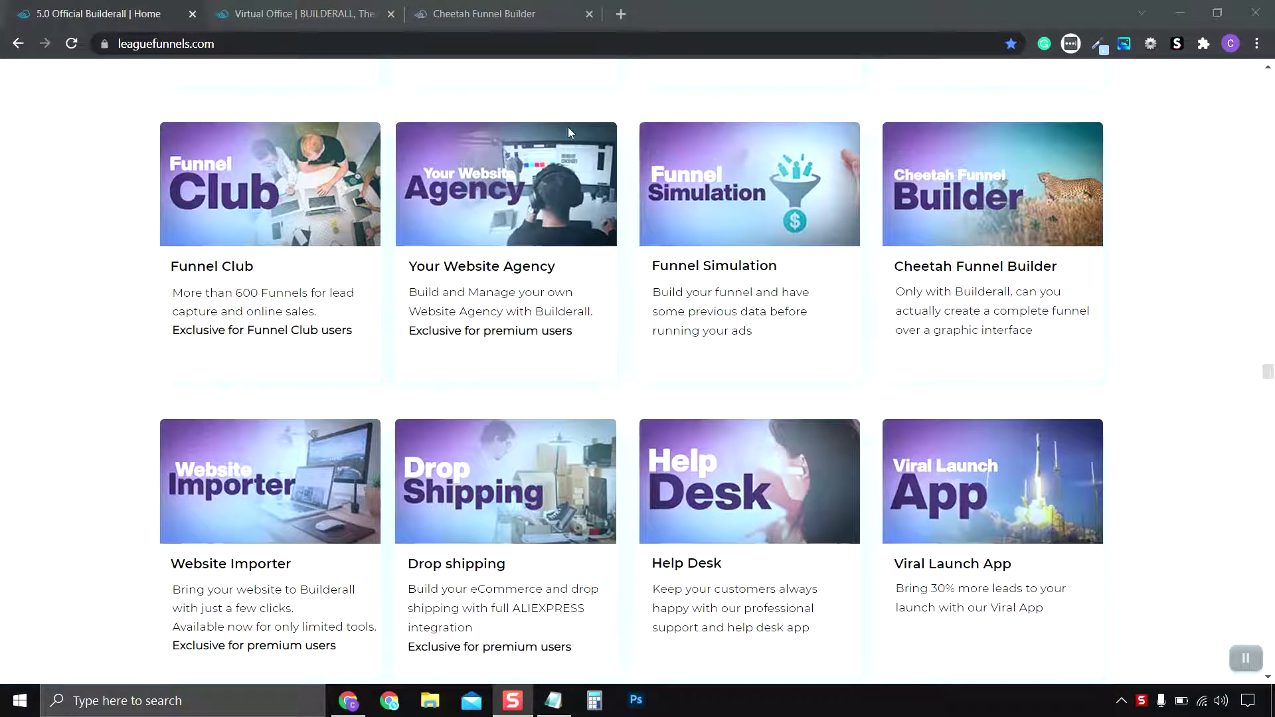
Step: Open the Funnel Builder app from the Apps menu on the Builderall dashboard
click(299, 16)
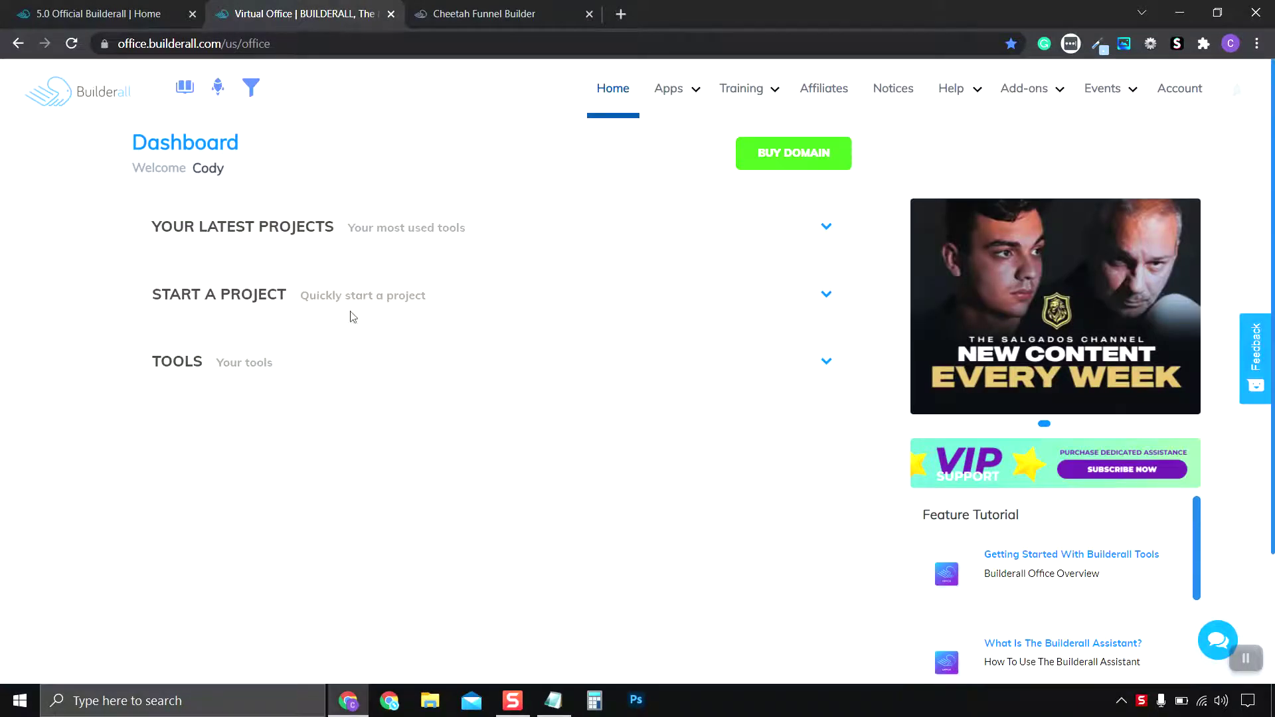
mouse_move(691, 103)
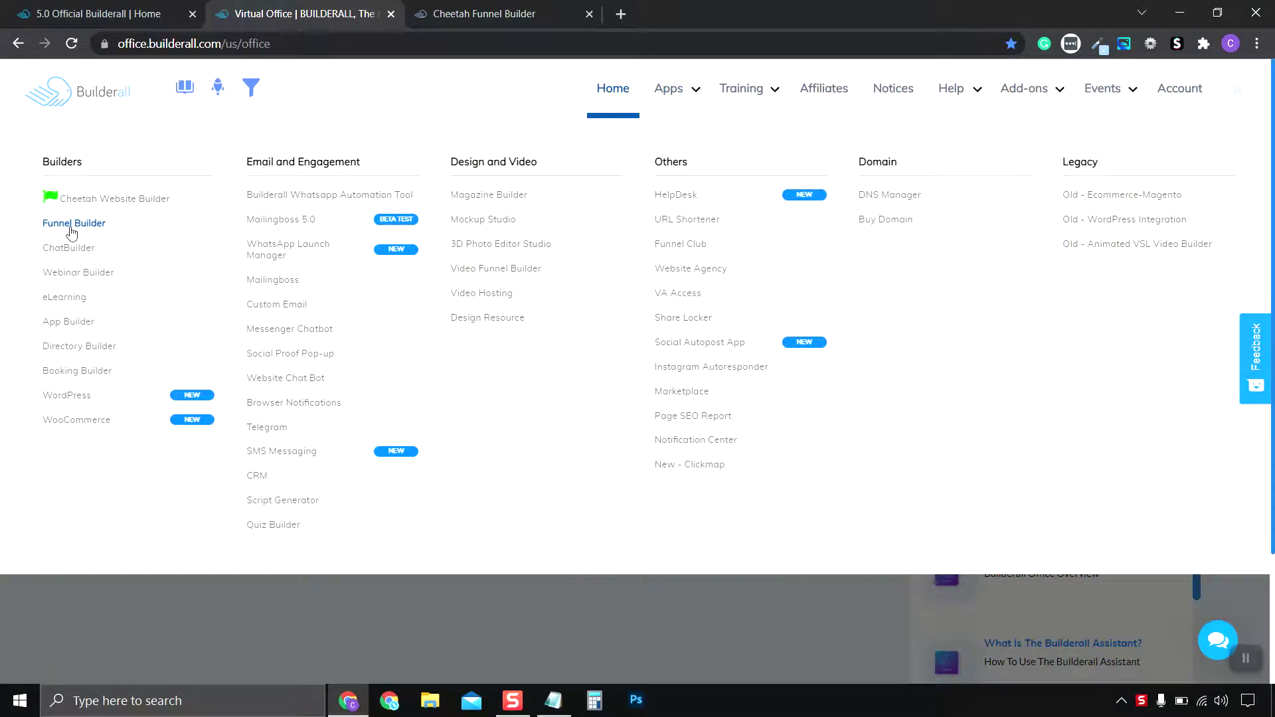
click(478, 16)
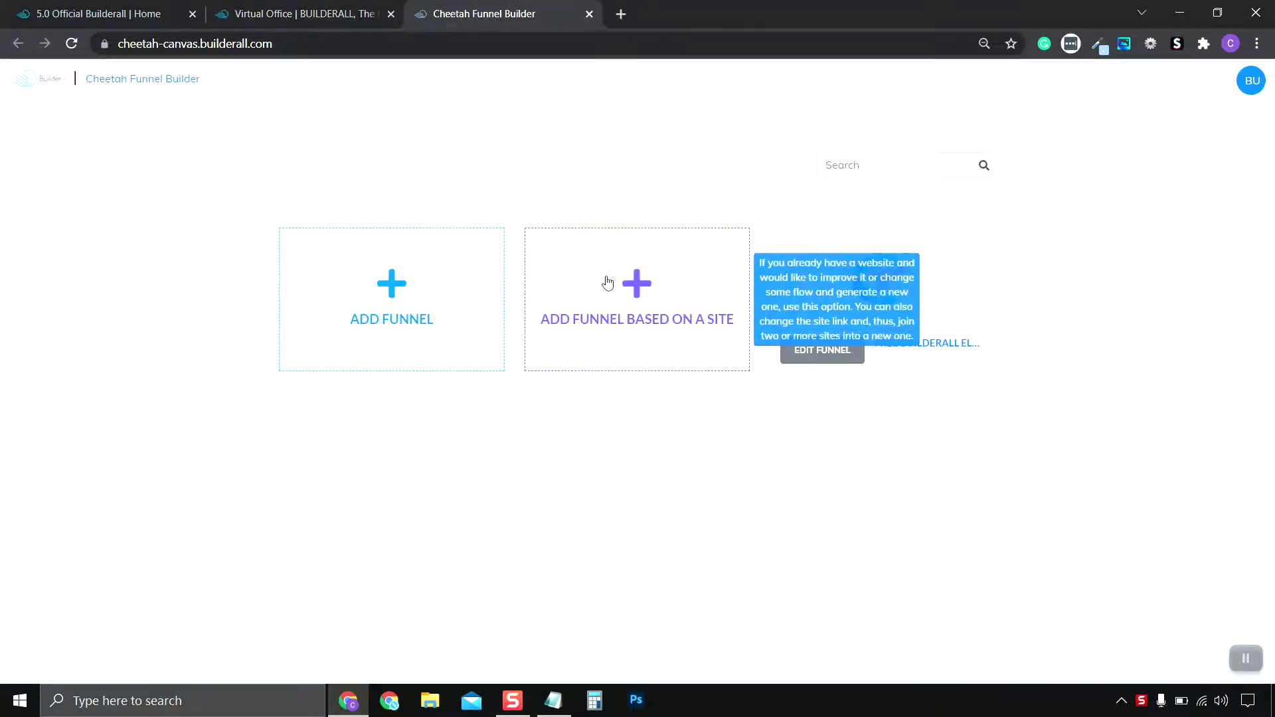
Step: Start a new funnel and enter the title 'Buid Muscle'
click(399, 291)
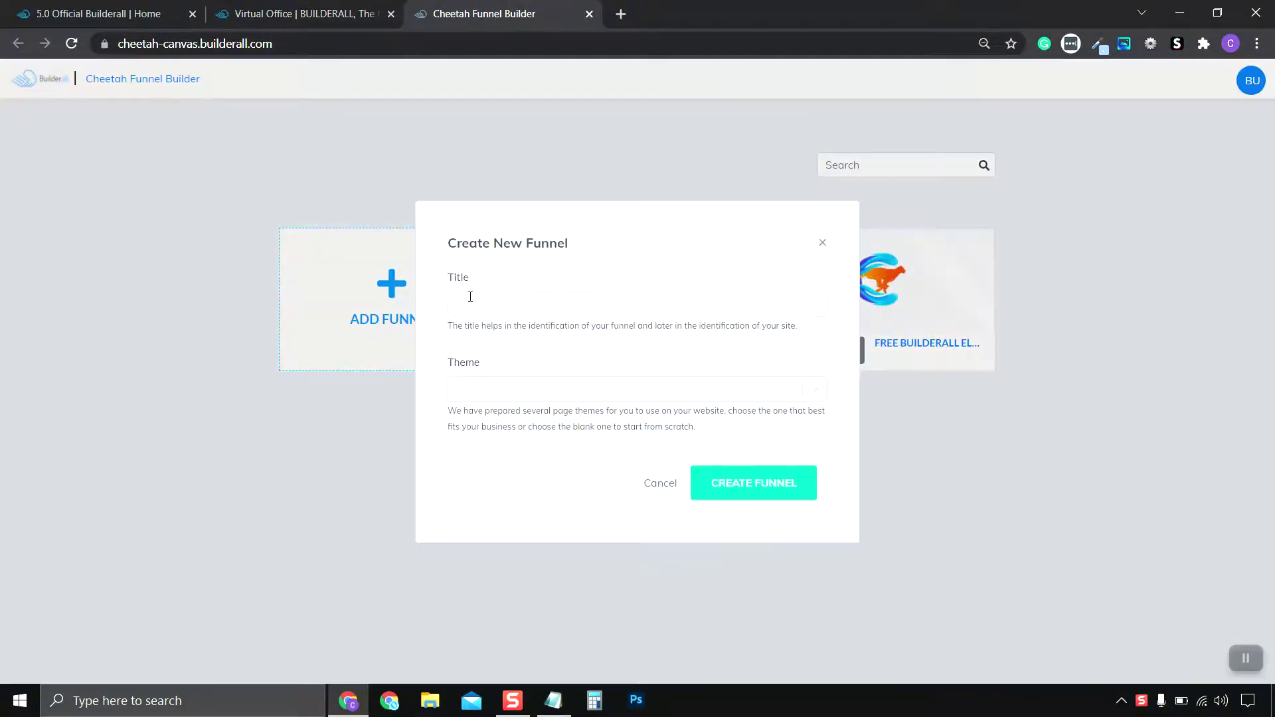
click(525, 306)
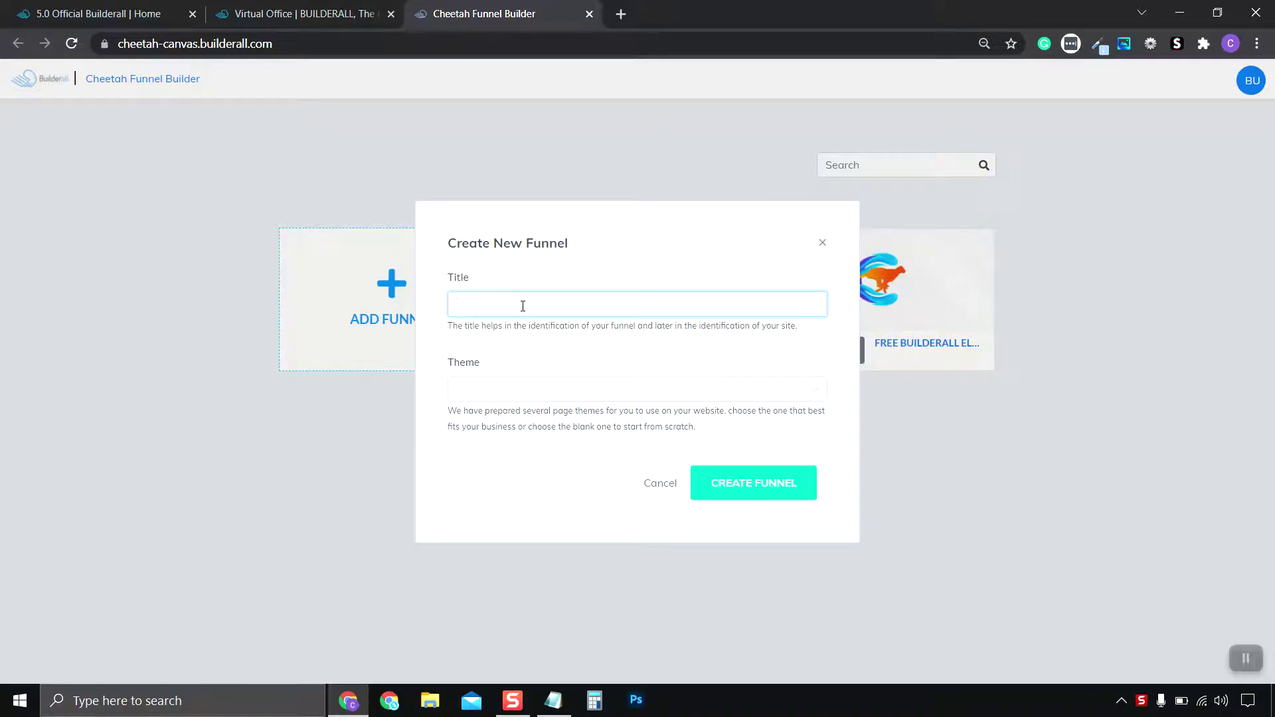
text(Buid Musxlcle)
Step: Choose the Muscle Mass Funnel theme and create the funnel
click(556, 389)
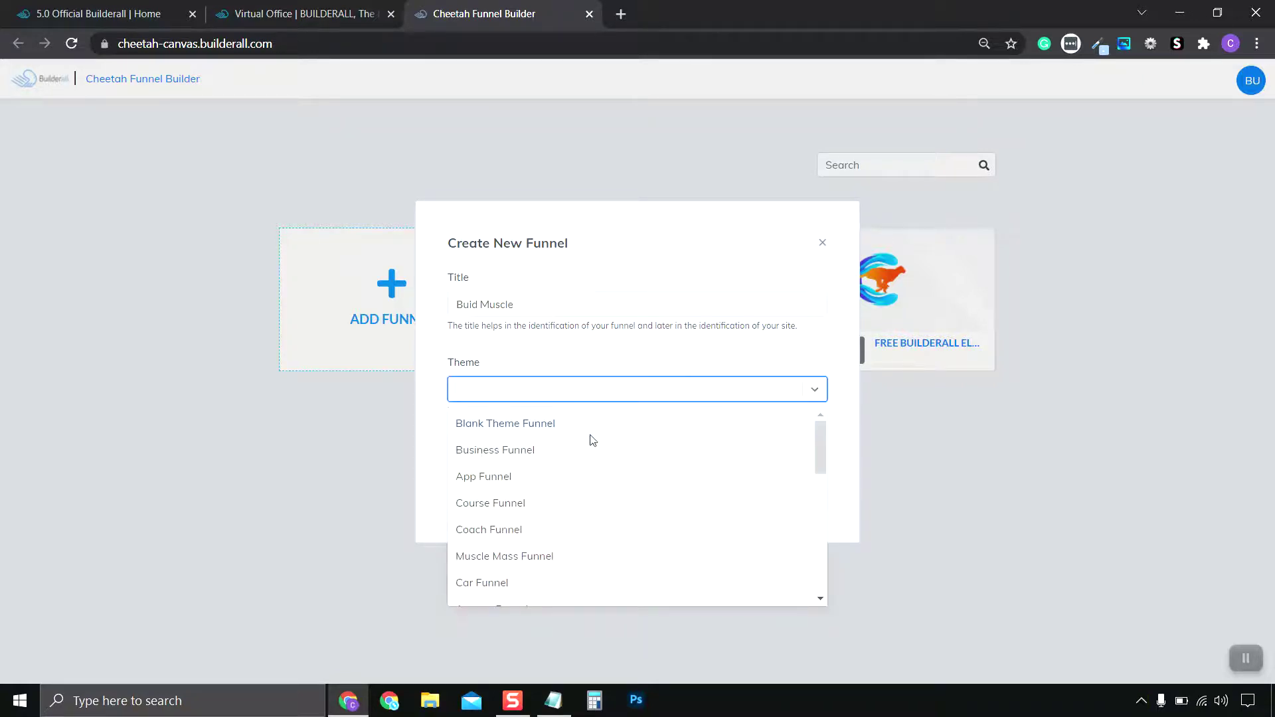
scroll(593, 440, down, 5)
scroll(594, 443, up, 2)
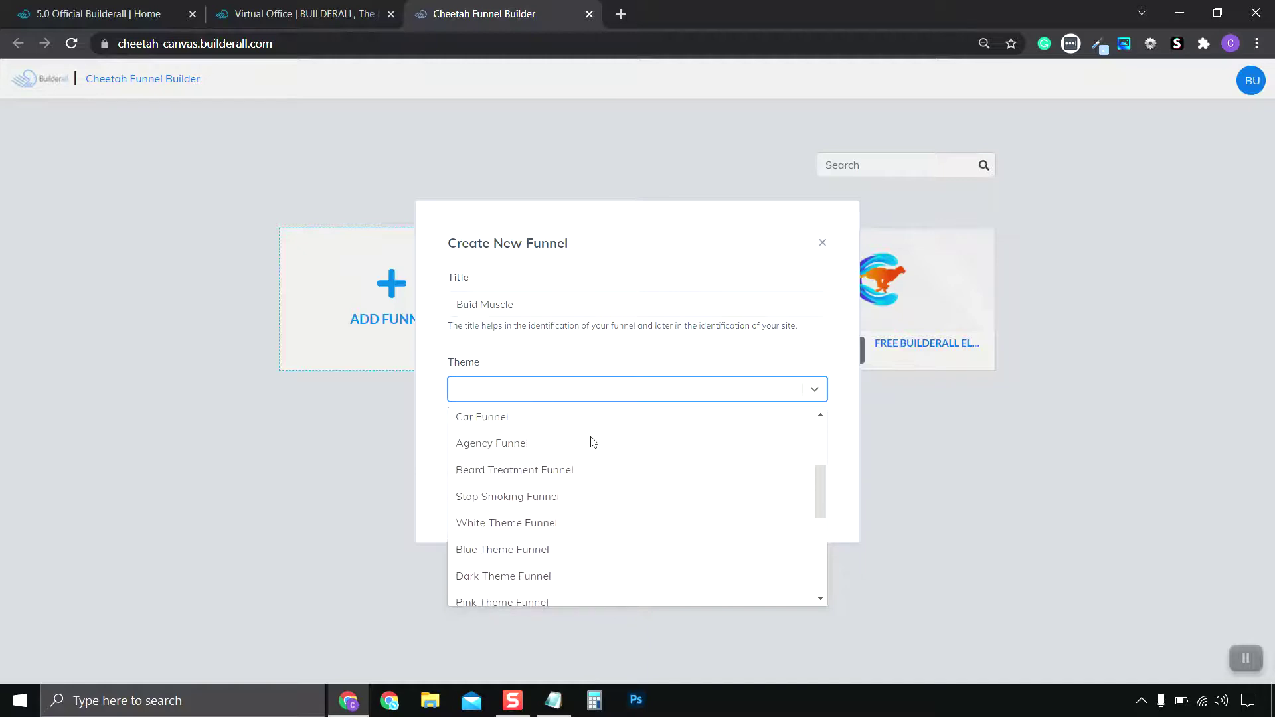
scroll(593, 442, up, 1)
scroll(593, 442, down, 1)
scroll(593, 441, up, 1)
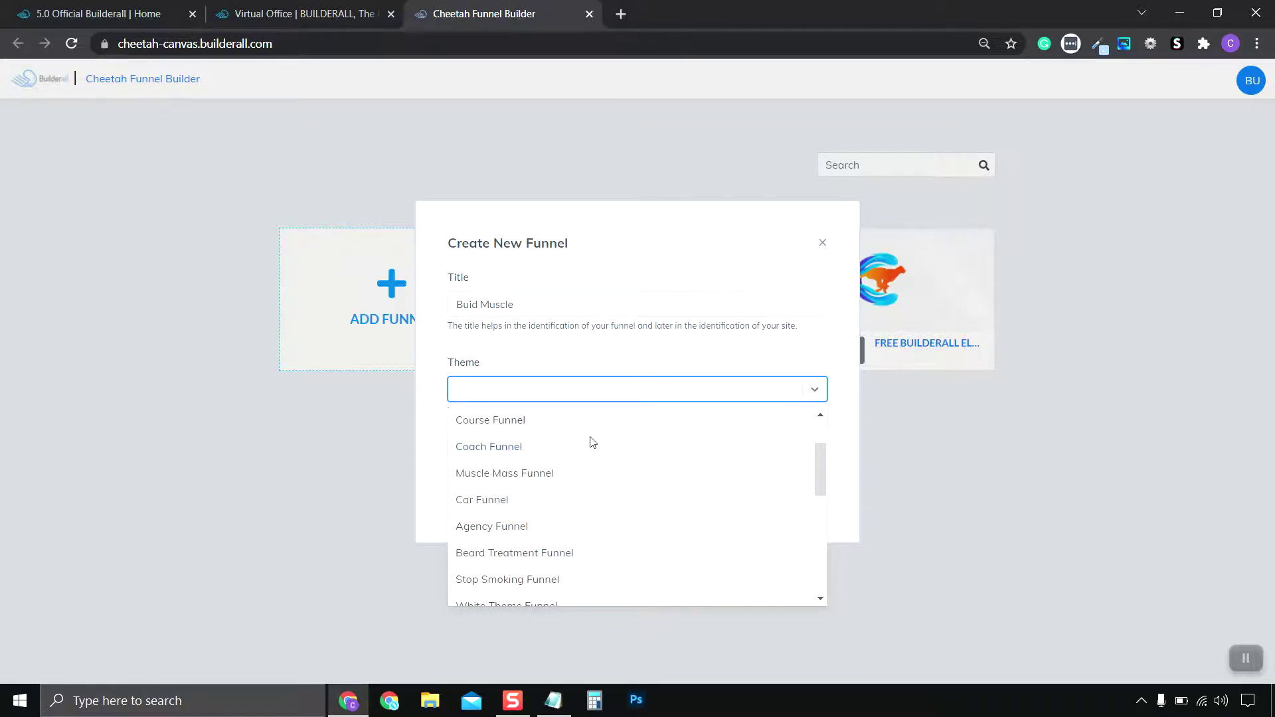
click(572, 482)
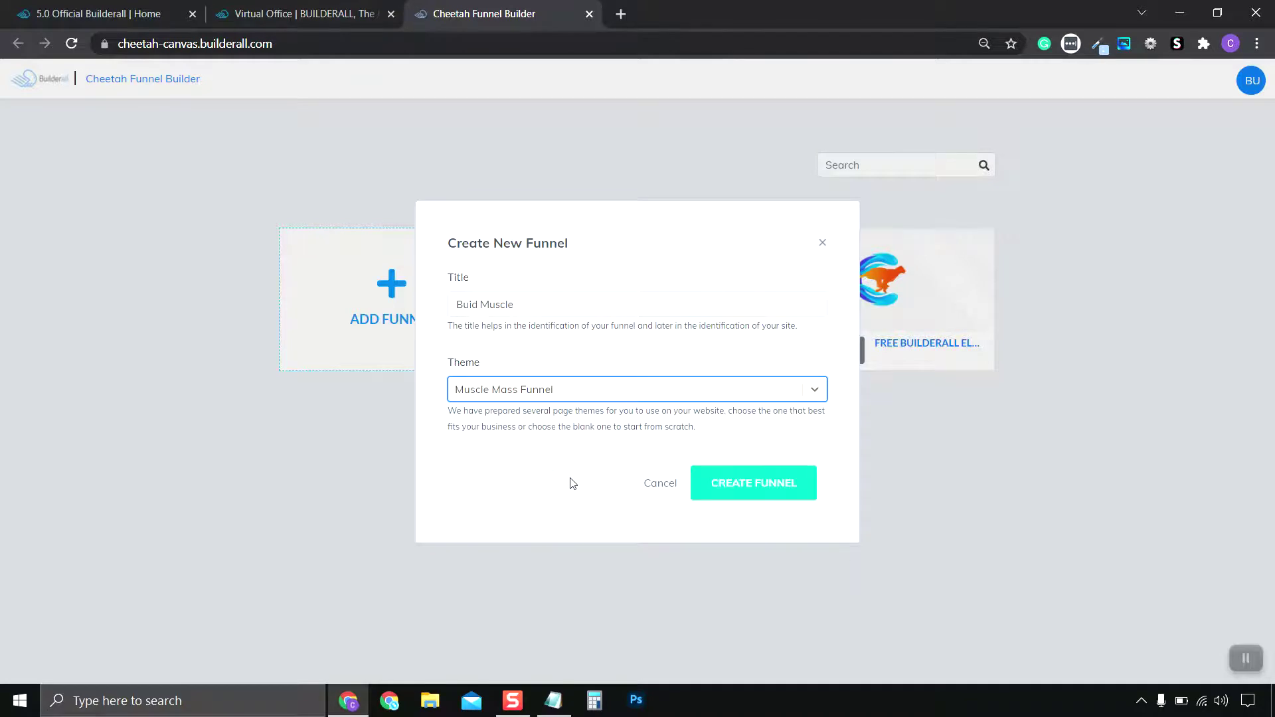
click(768, 494)
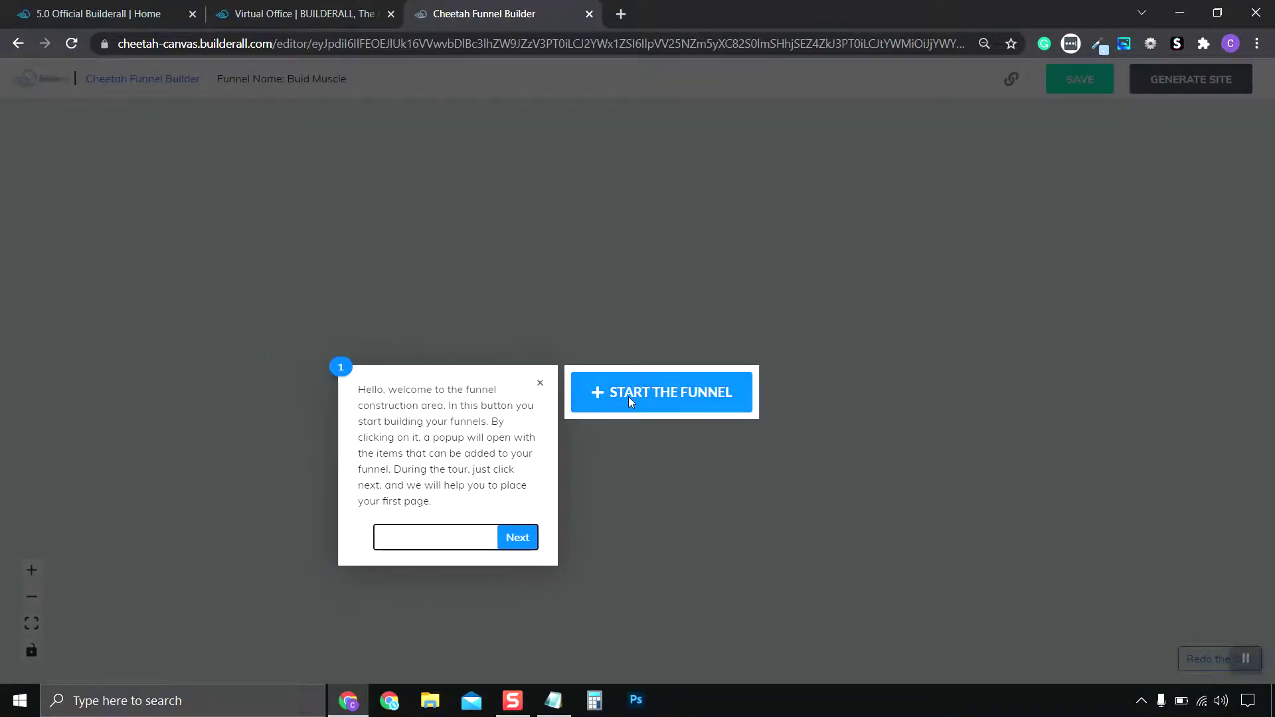
Step: Dismiss the tour tip and add a Lead Capture Squeeze Page as the funnel's first page
click(542, 386)
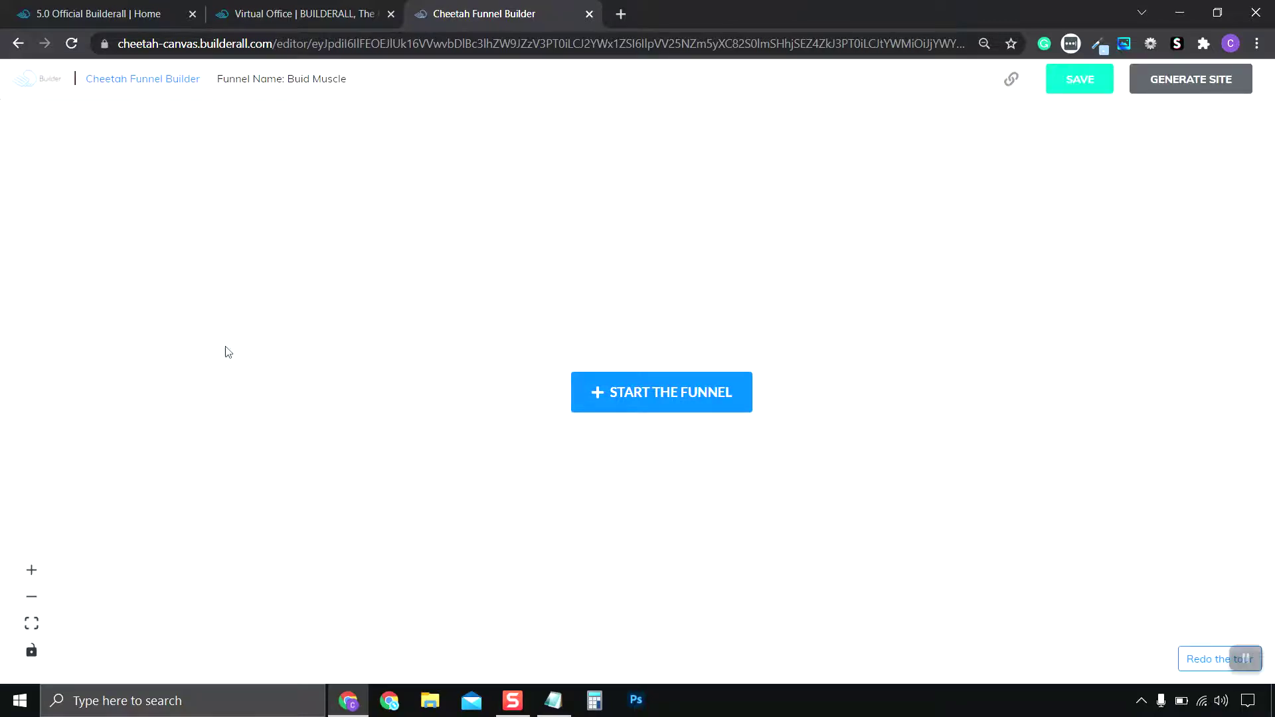
click(672, 392)
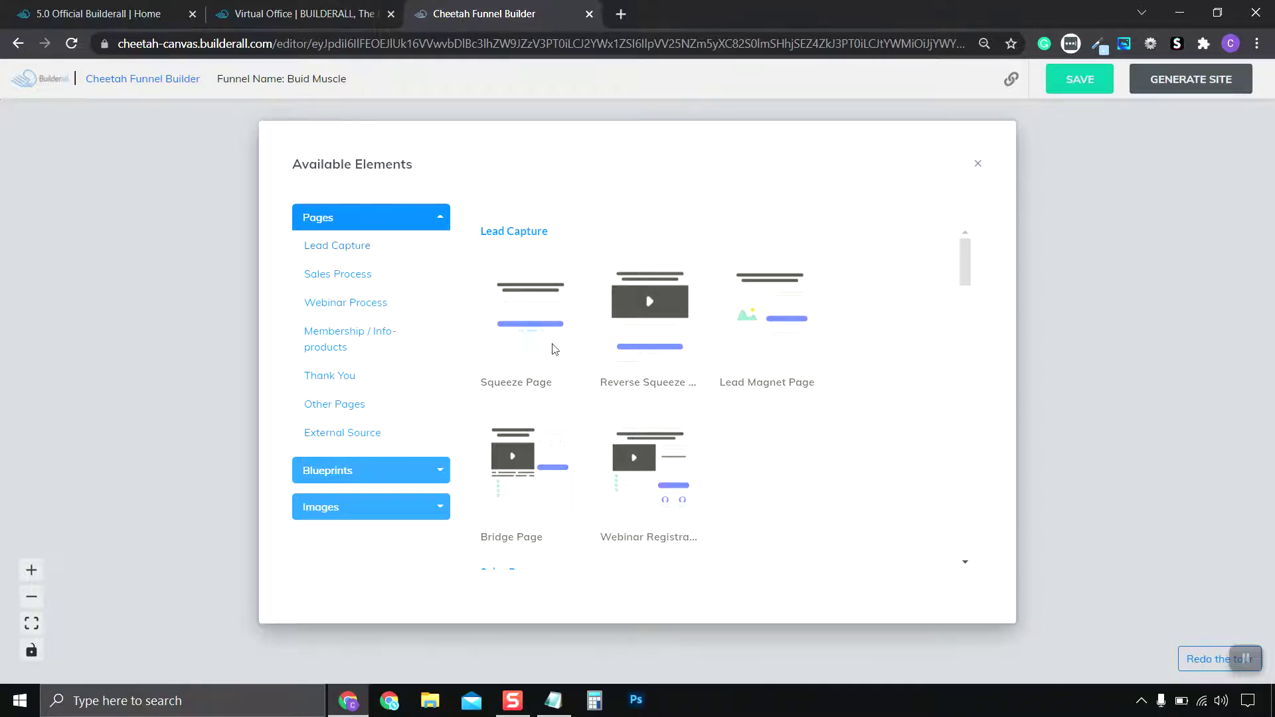
click(534, 345)
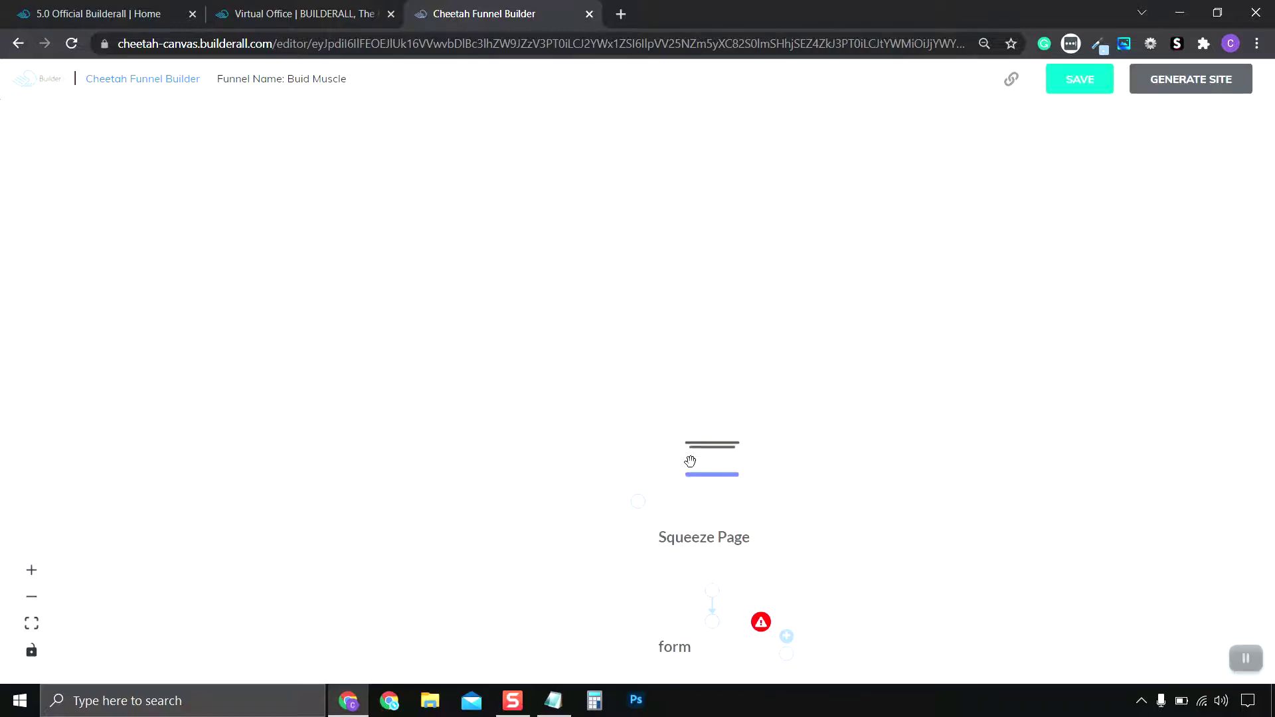
drag(842, 494, 592, 188)
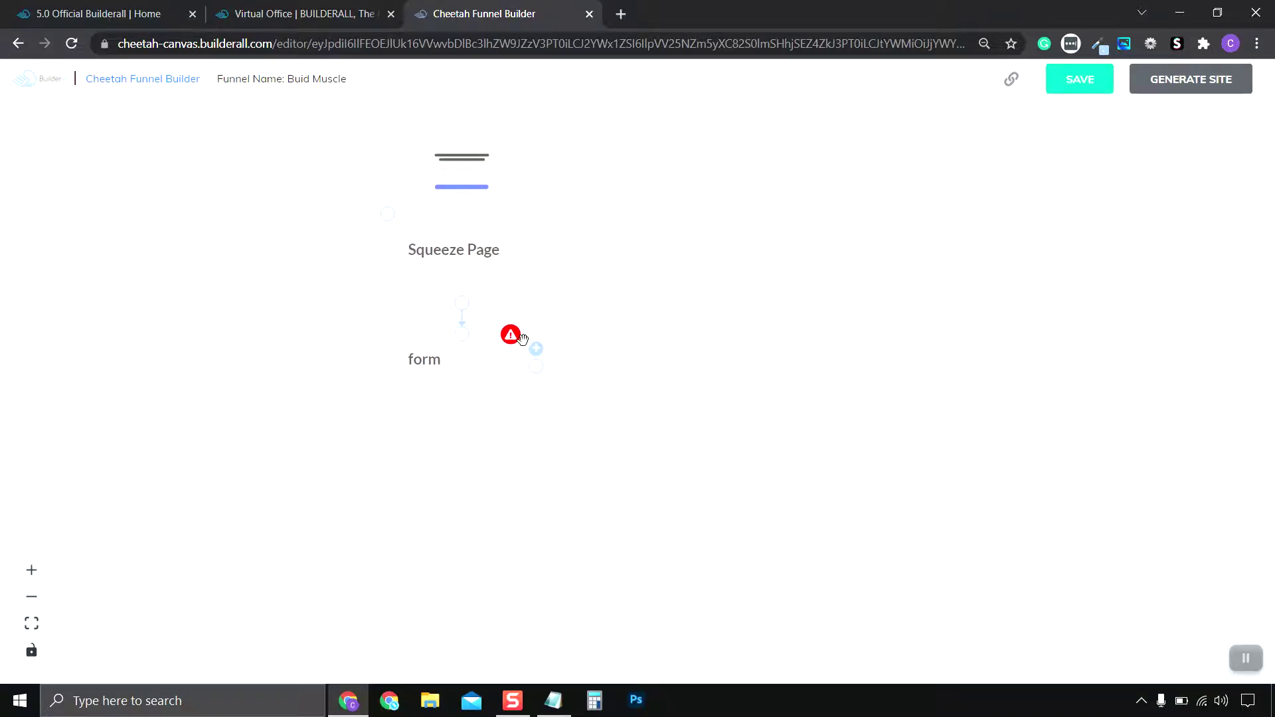
mouse_move(512, 339)
click(537, 348)
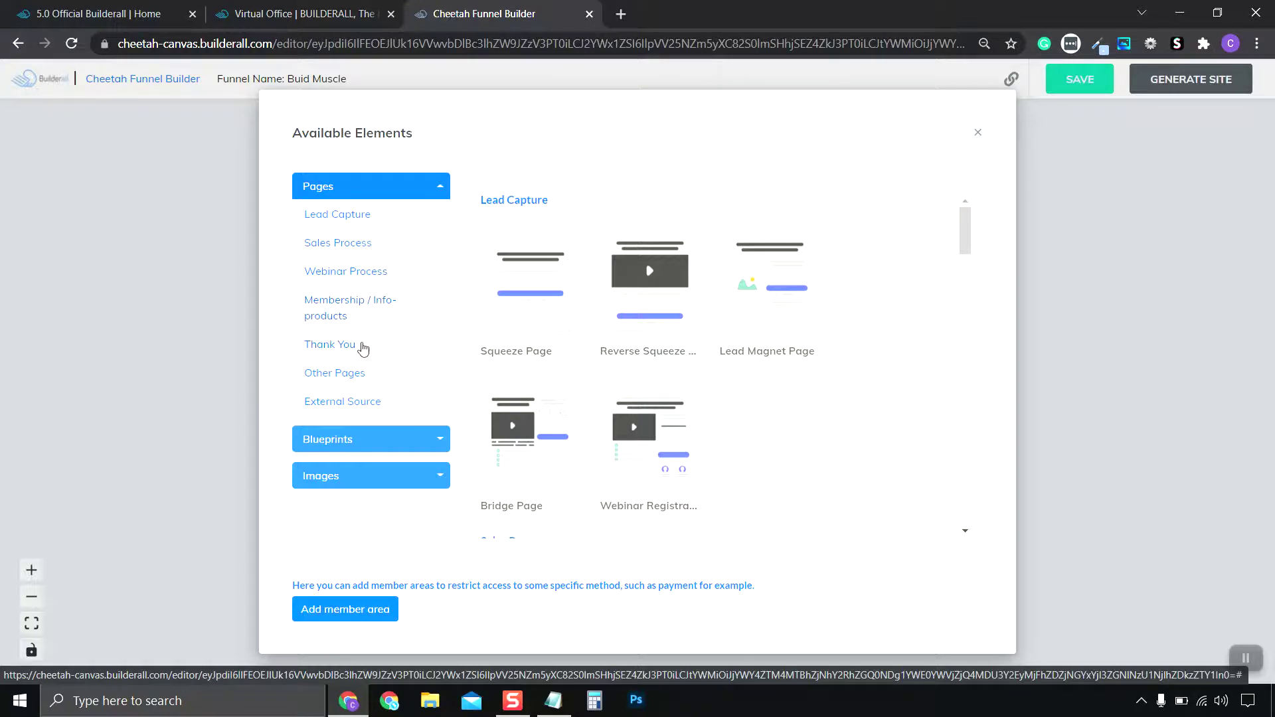
click(361, 378)
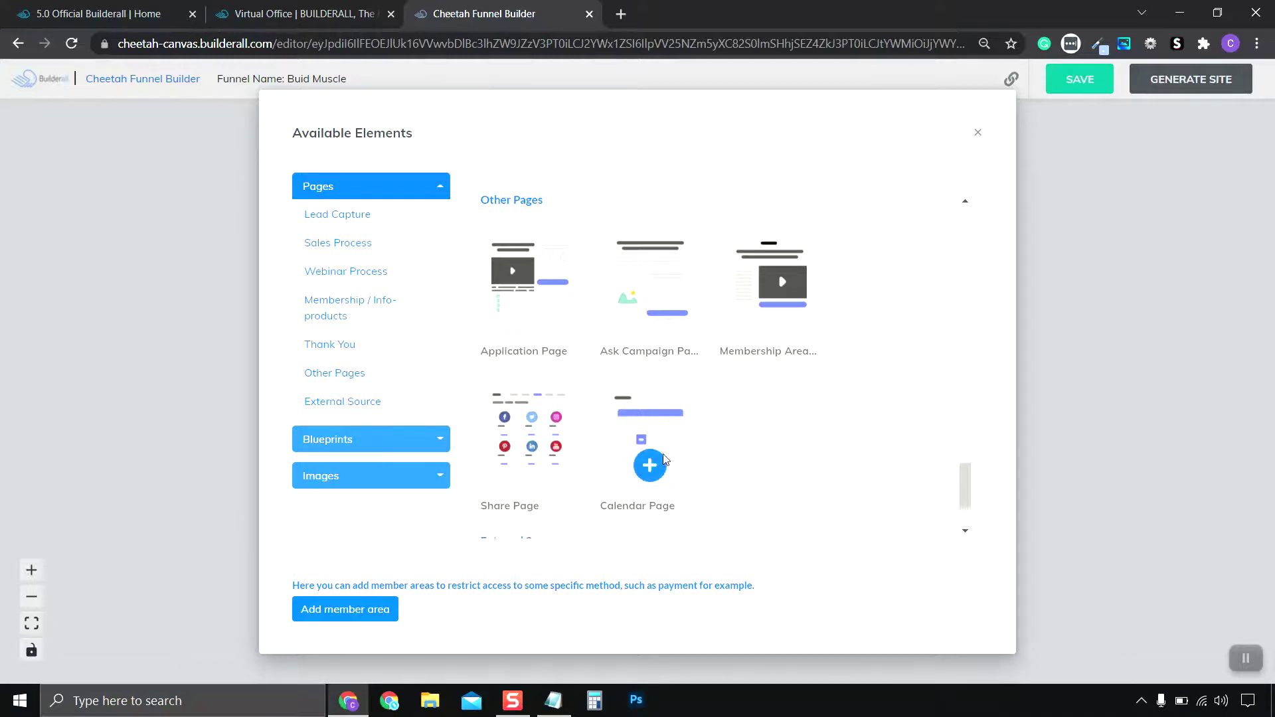
click(978, 134)
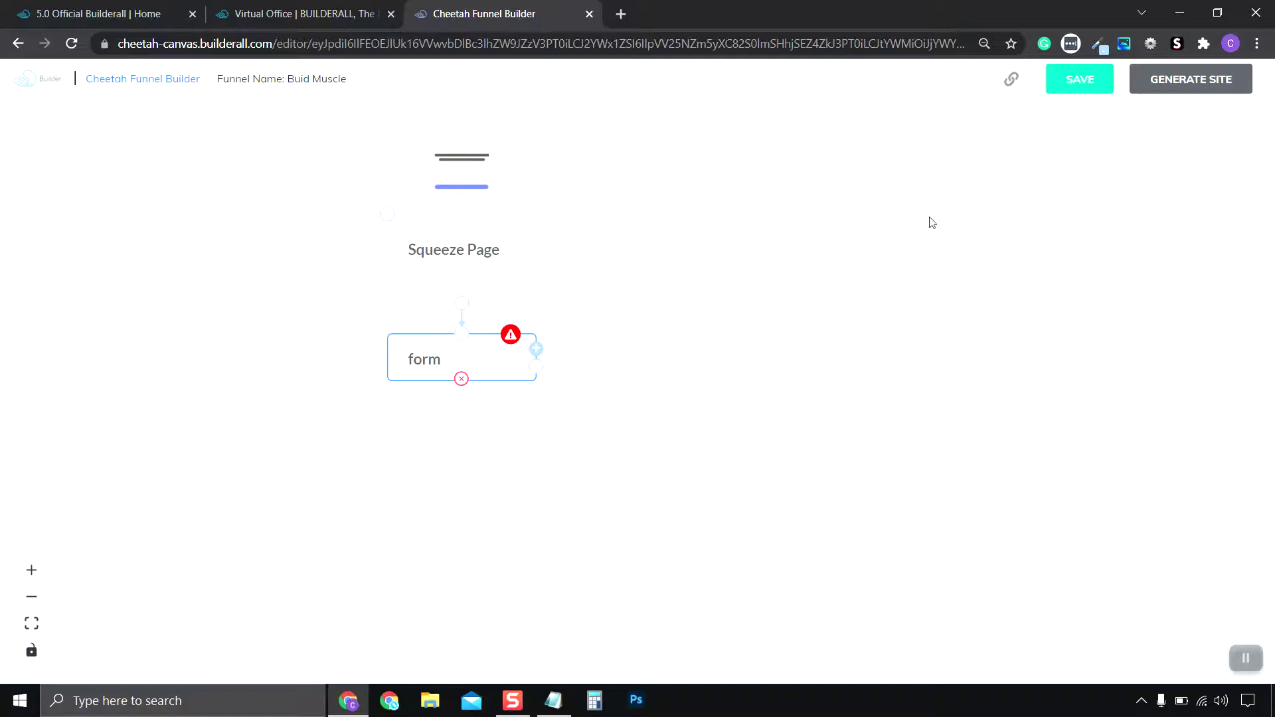
click(1097, 86)
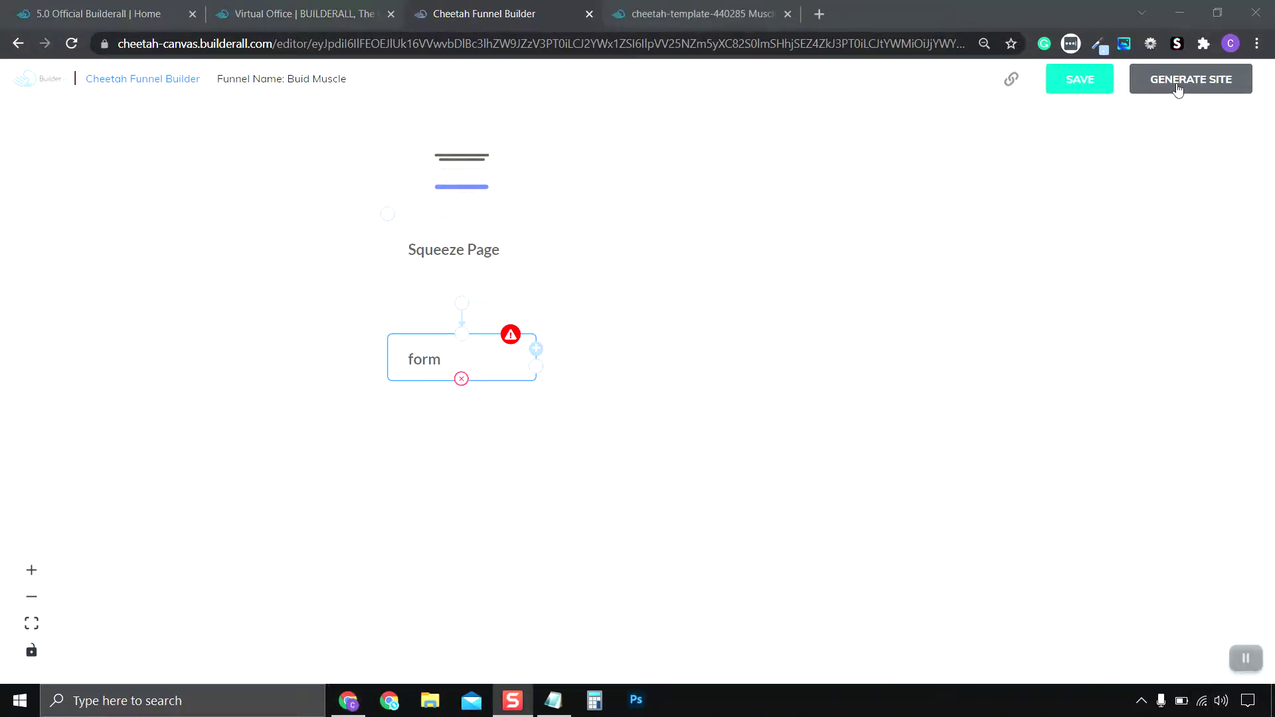
Step: Preview the generated protein-supplement squeeze page in its template tab, then return to the funnel canvas
click(763, 19)
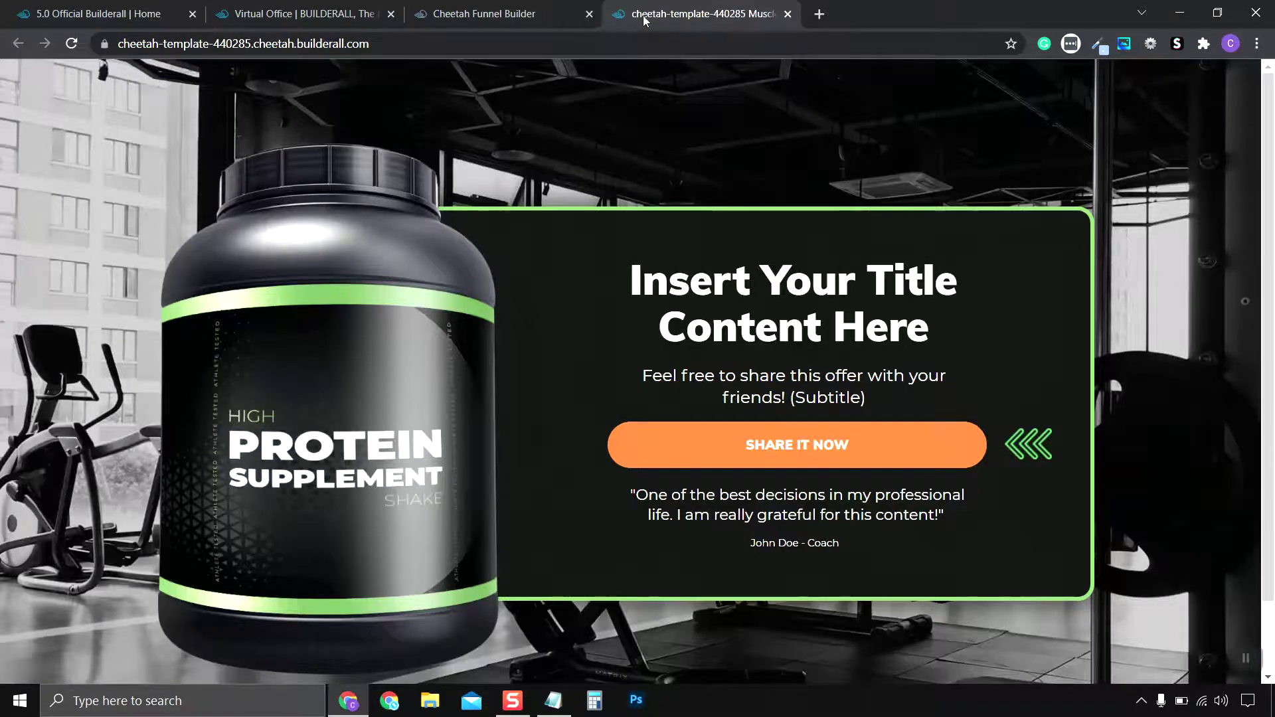
scroll(1098, 475, down, 1)
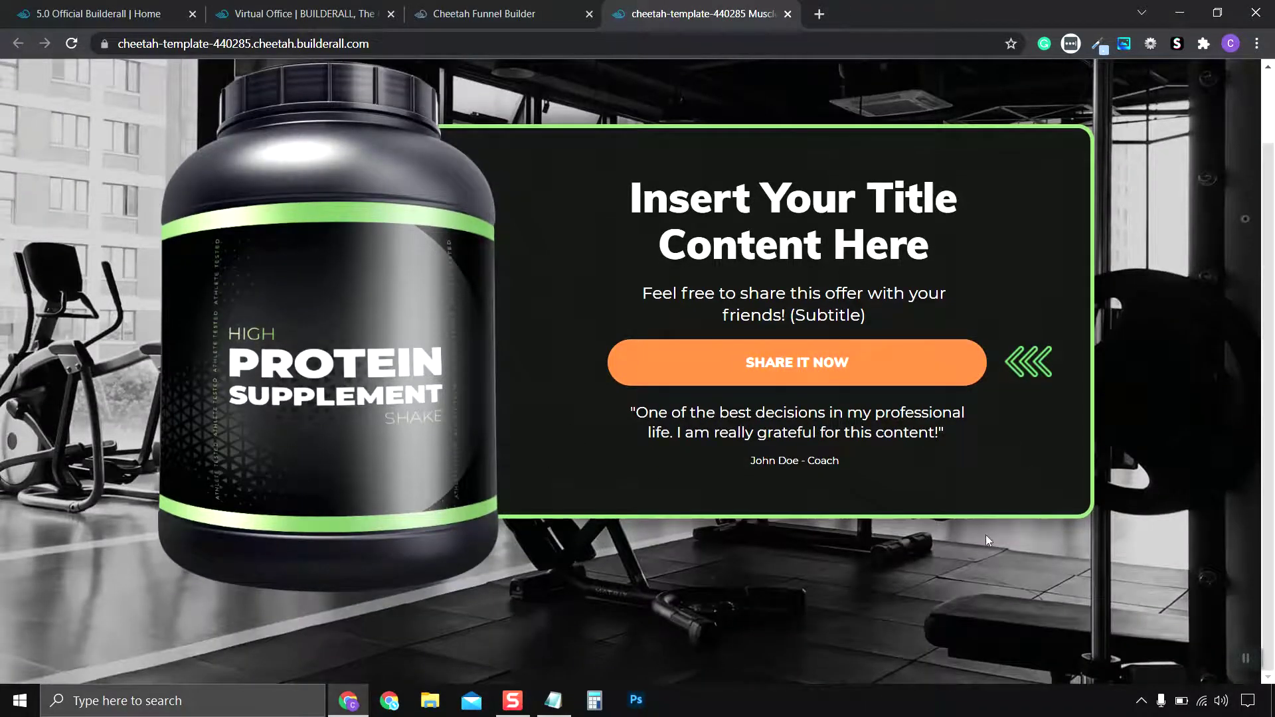
scroll(1059, 481, up, 1)
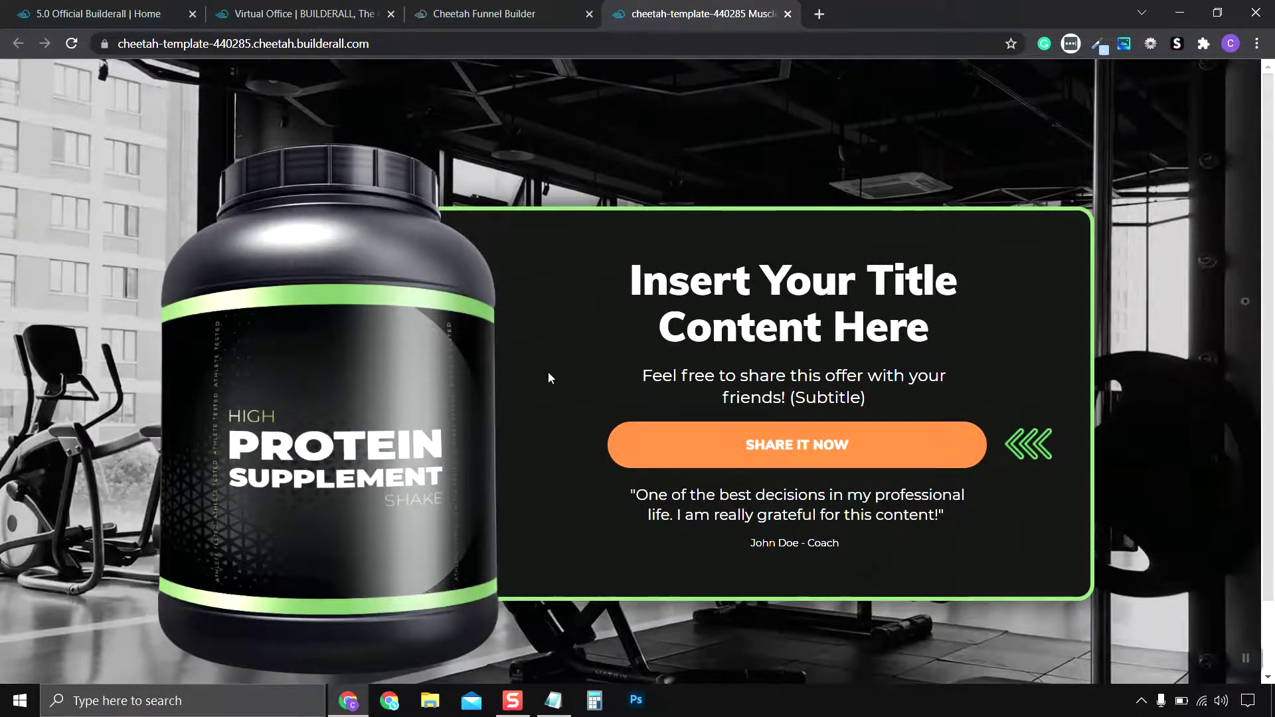
click(521, 19)
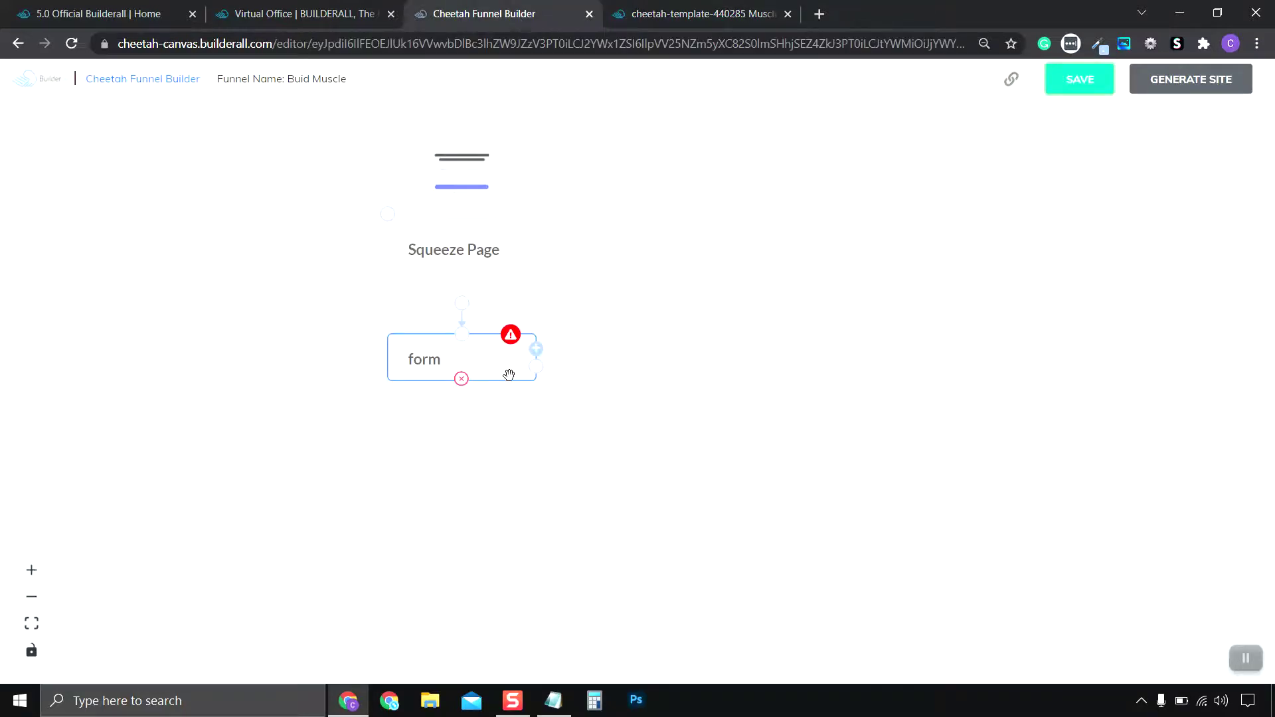
Step: Reopen the Buid Muscle funnel via Apps > Cheetah and open its Squeeze Page in the editor
click(318, 18)
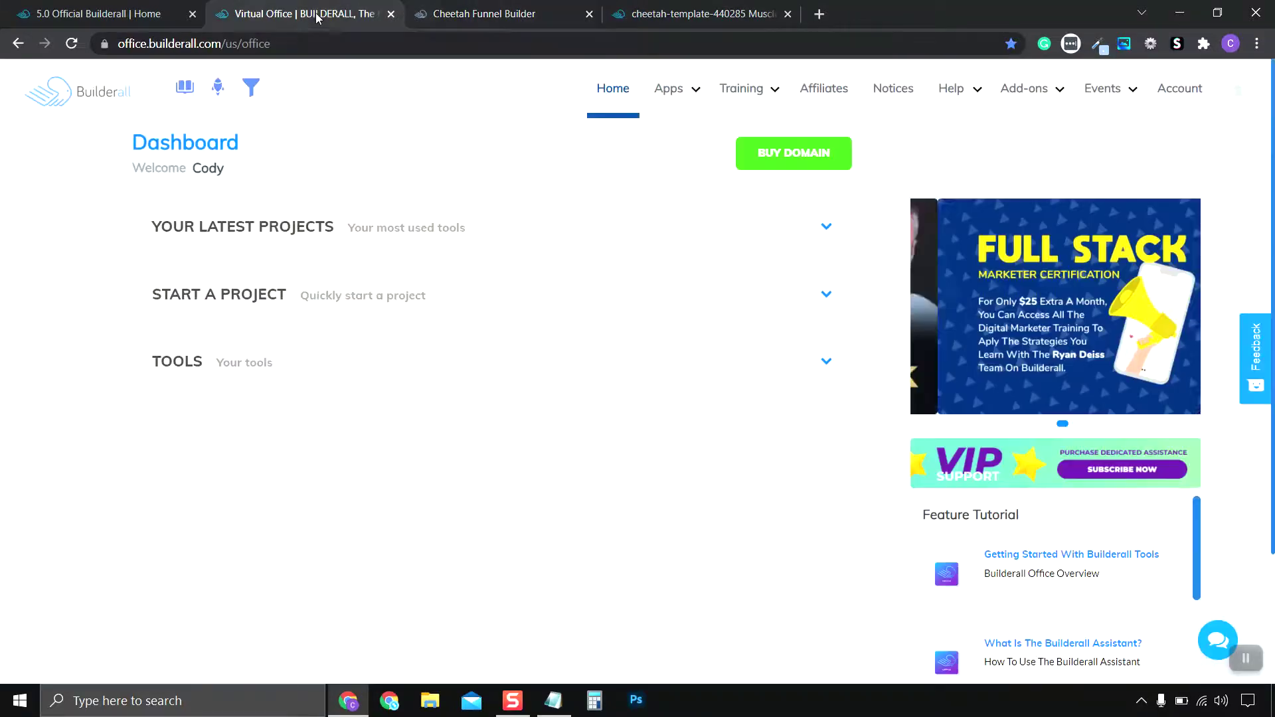
mouse_move(687, 96)
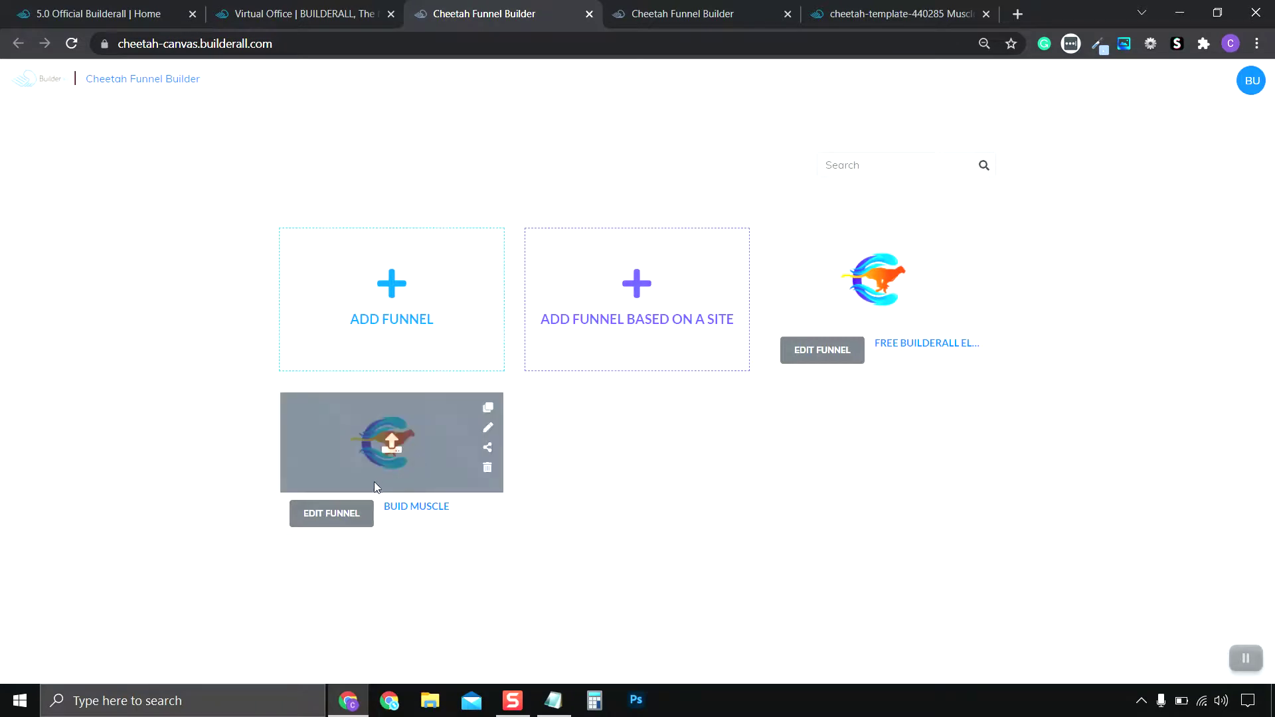
click(332, 516)
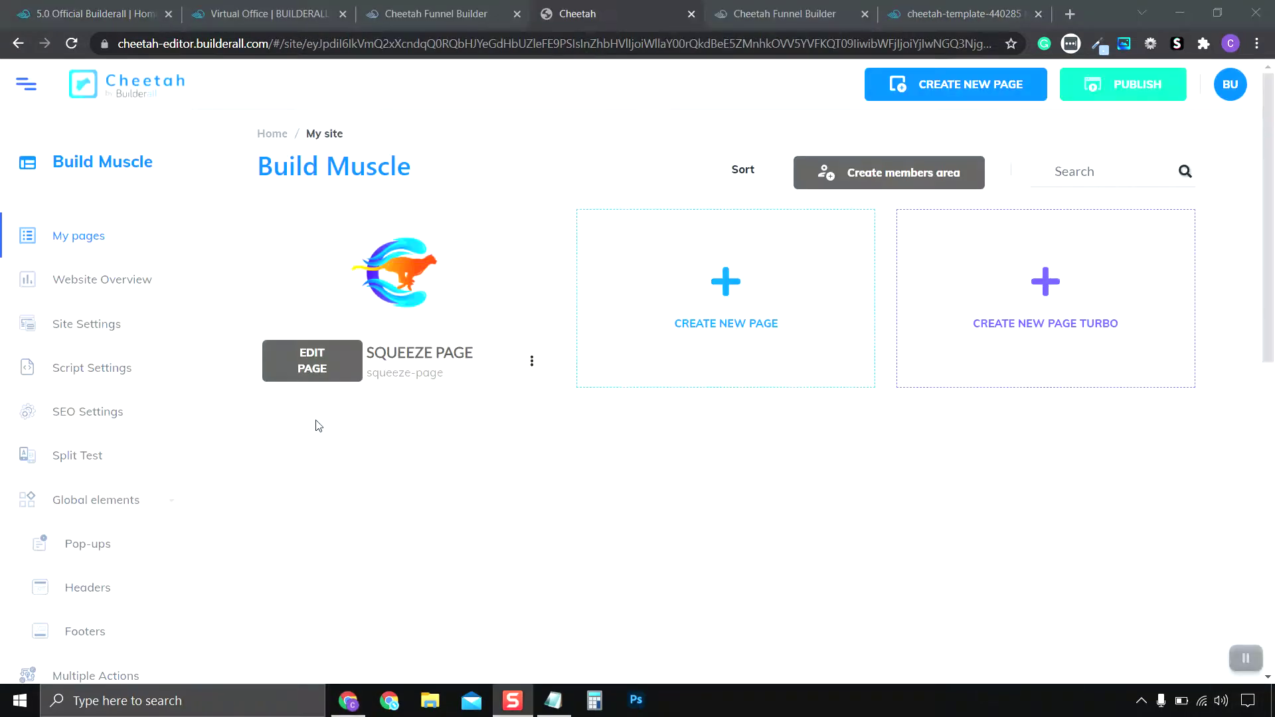
mouse_move(512, 296)
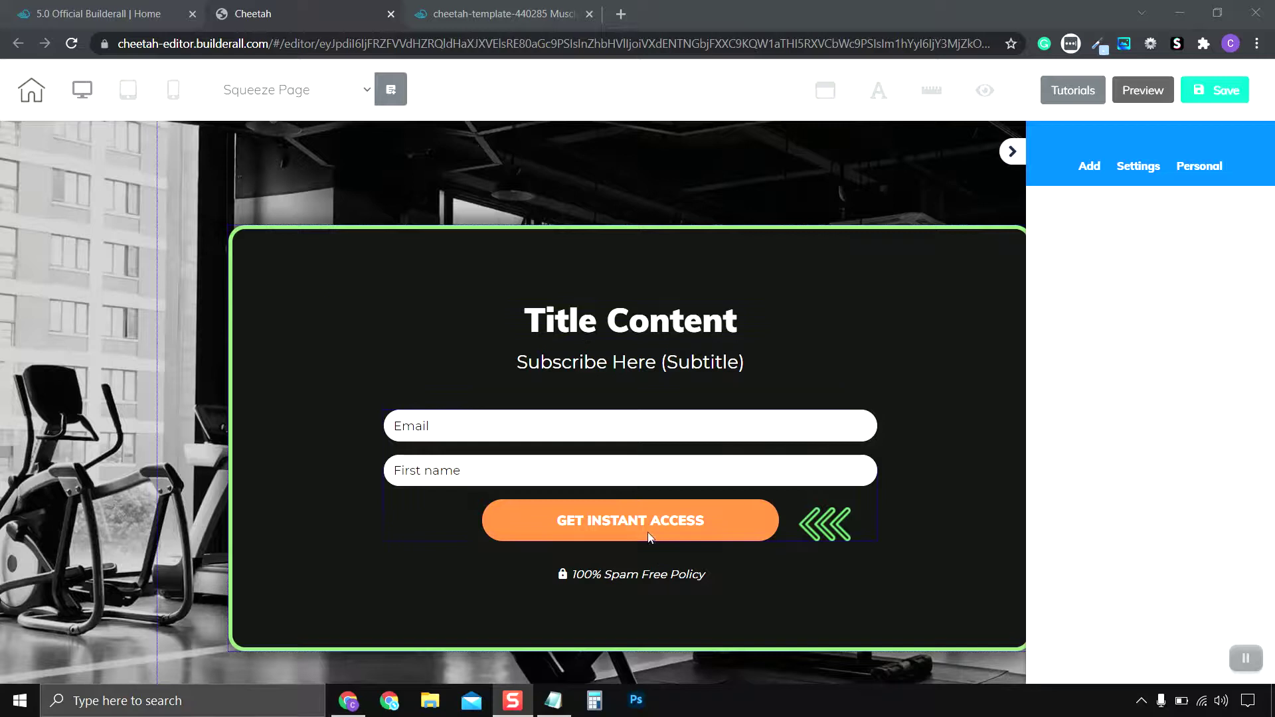
Step: Replace the 'Title Content' headline with 'Feel free to share this offer with your friends!'
click(590, 326)
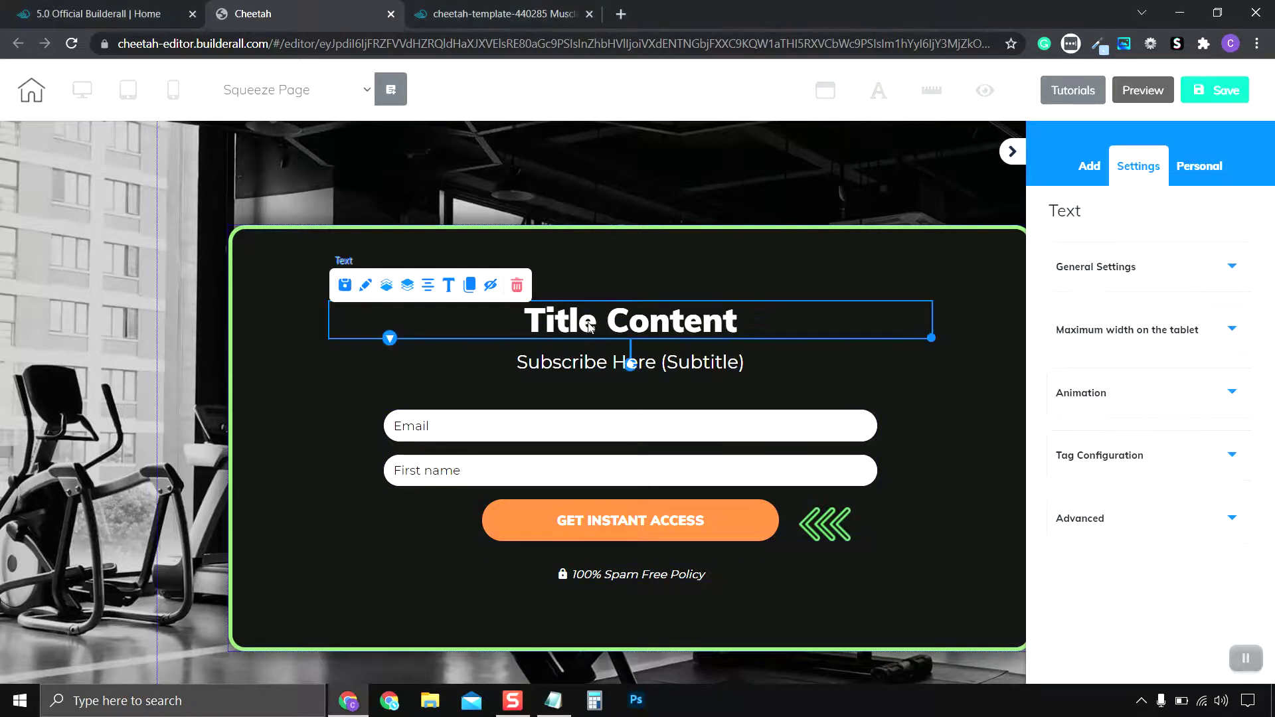
click(531, 324)
drag(525, 323, 742, 334)
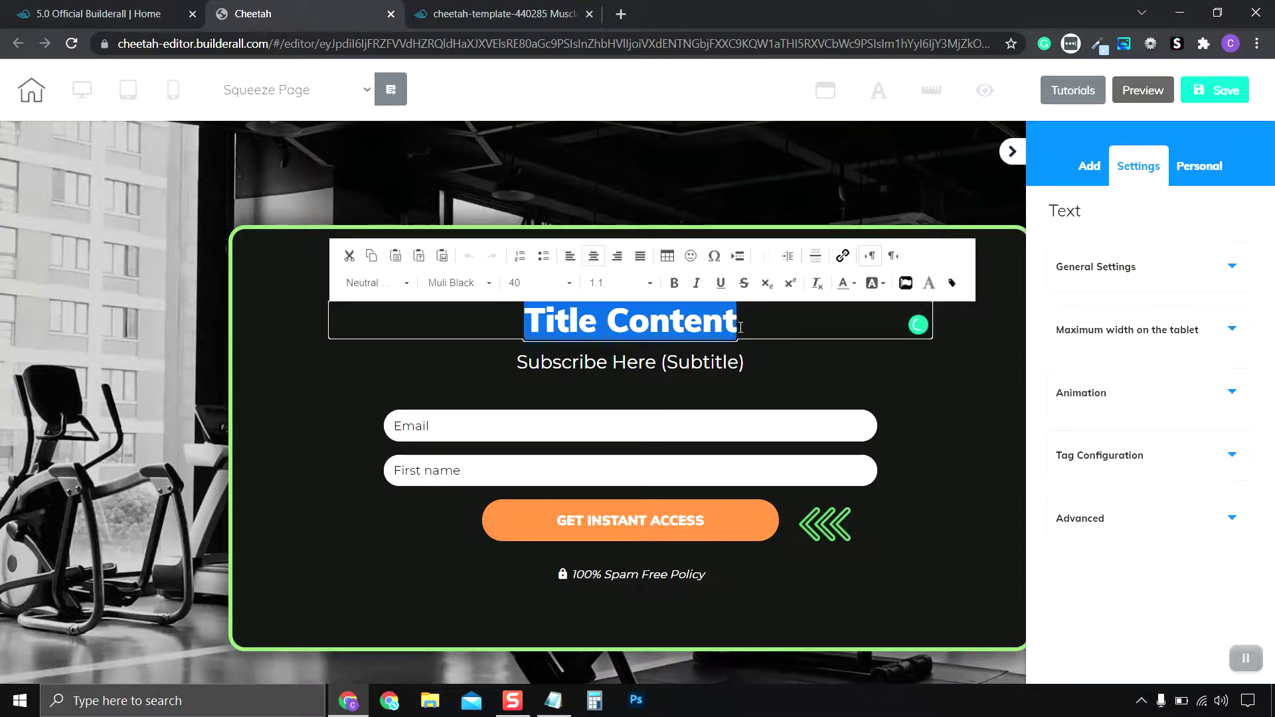
text(Feel free to share this offer with your friends!)
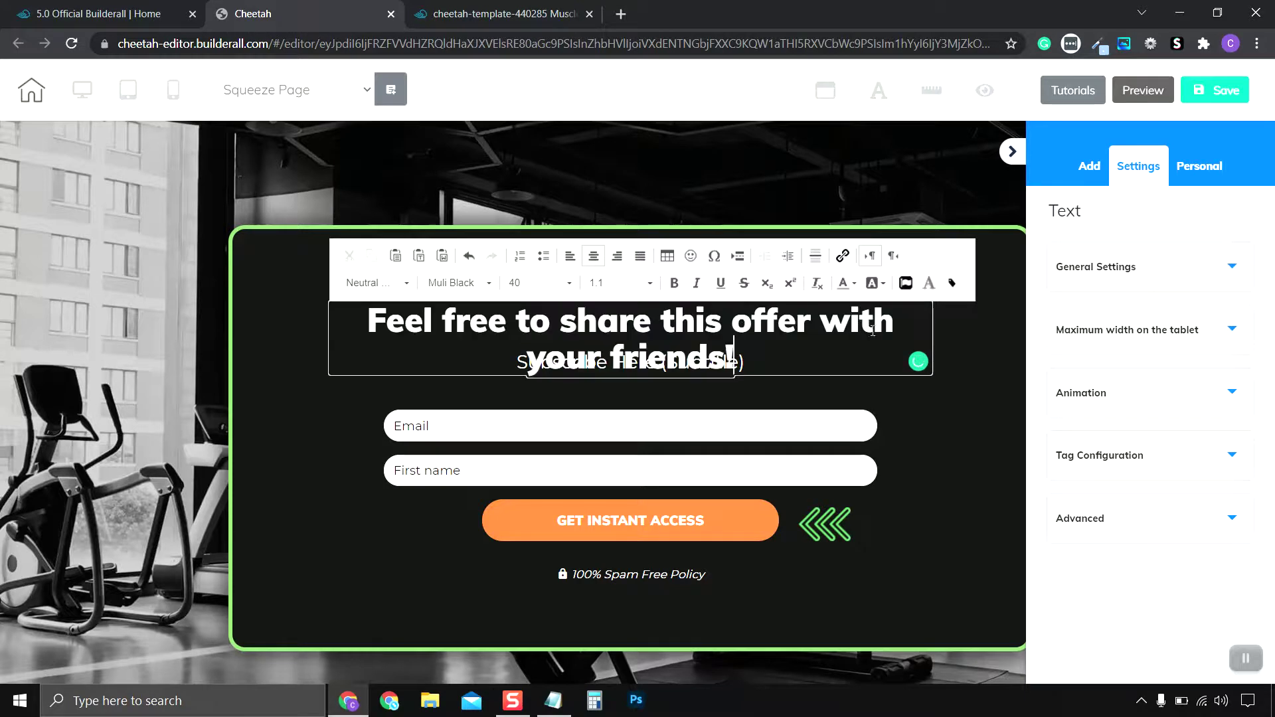
click(948, 403)
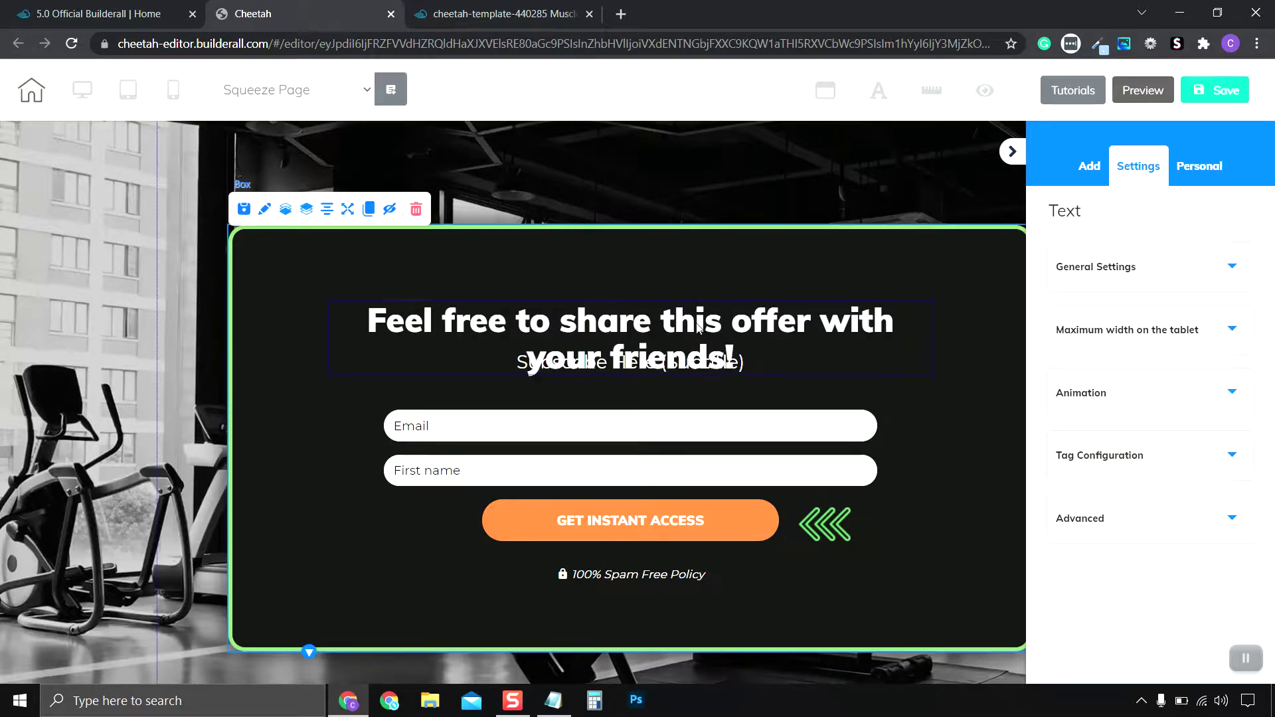
Step: Move the headline above the subtitle, centre it, and save the page
drag(696, 301, 593, 285)
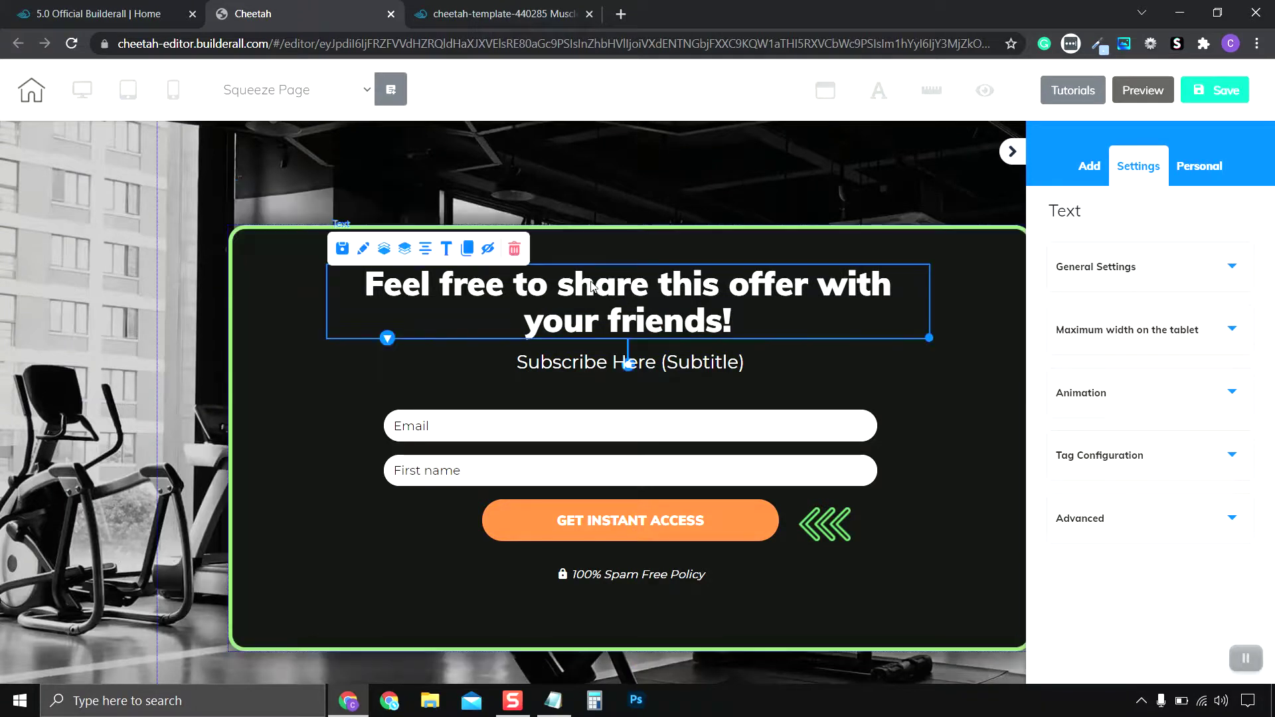
click(427, 251)
click(923, 388)
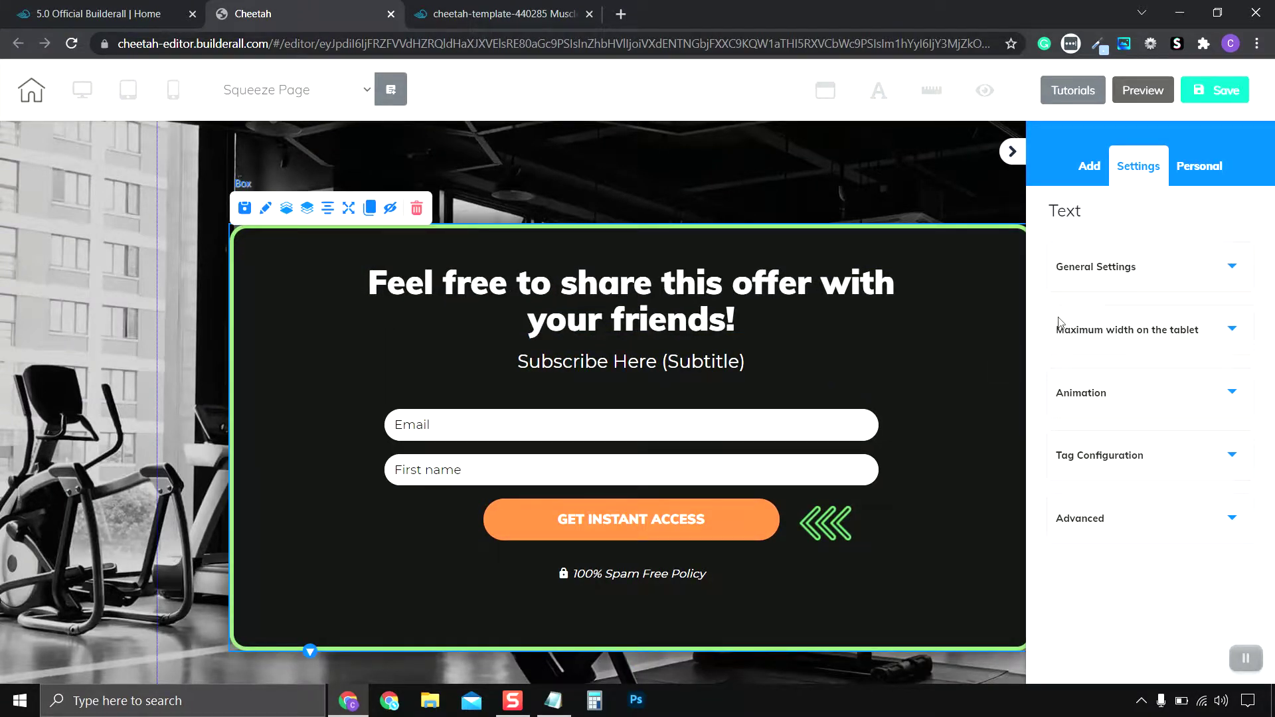
click(1218, 90)
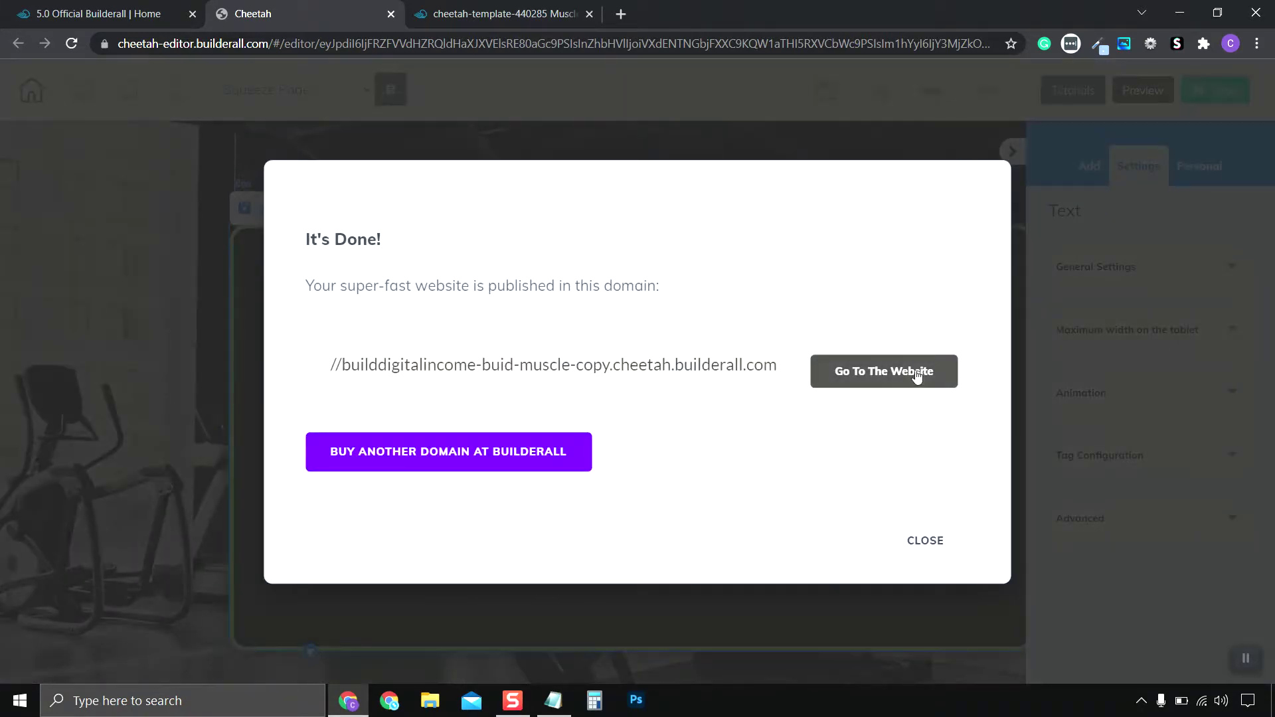
Step: Check the live site at builddigitalincome-buid-muscle-copy.cheetah.builderall.com, then return to the template tab
click(879, 375)
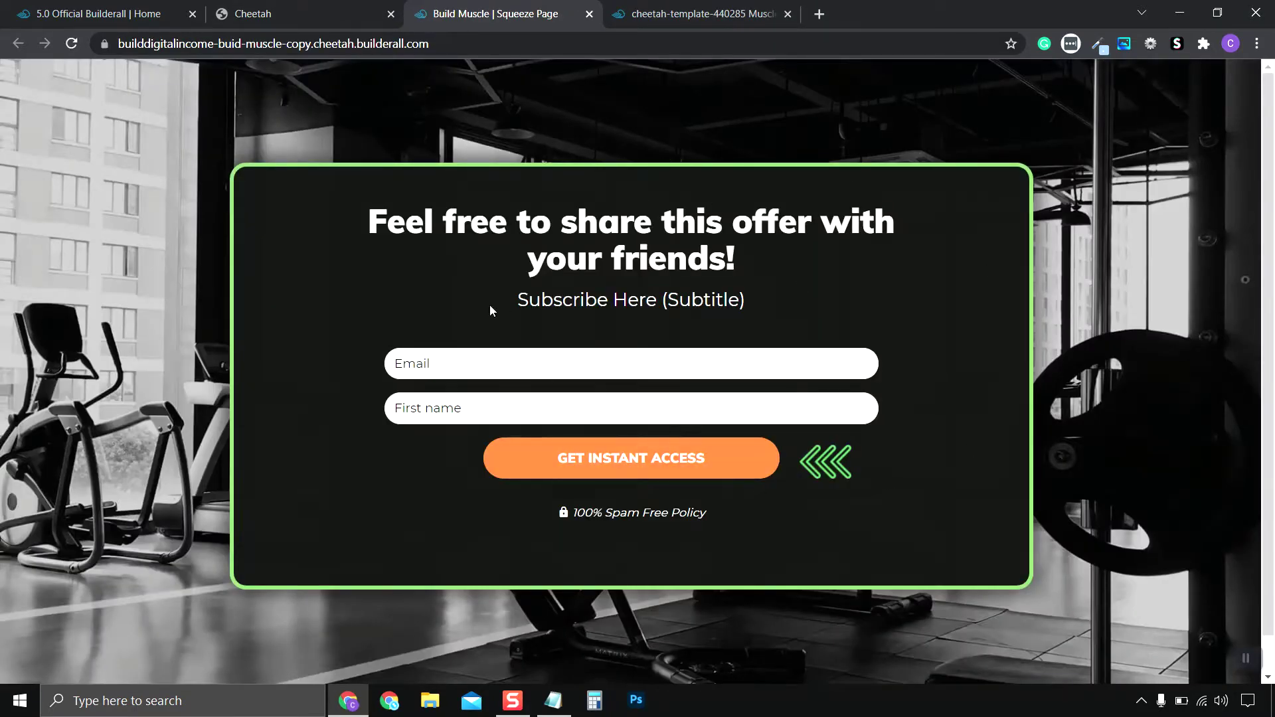
scroll(732, 354, down, 1)
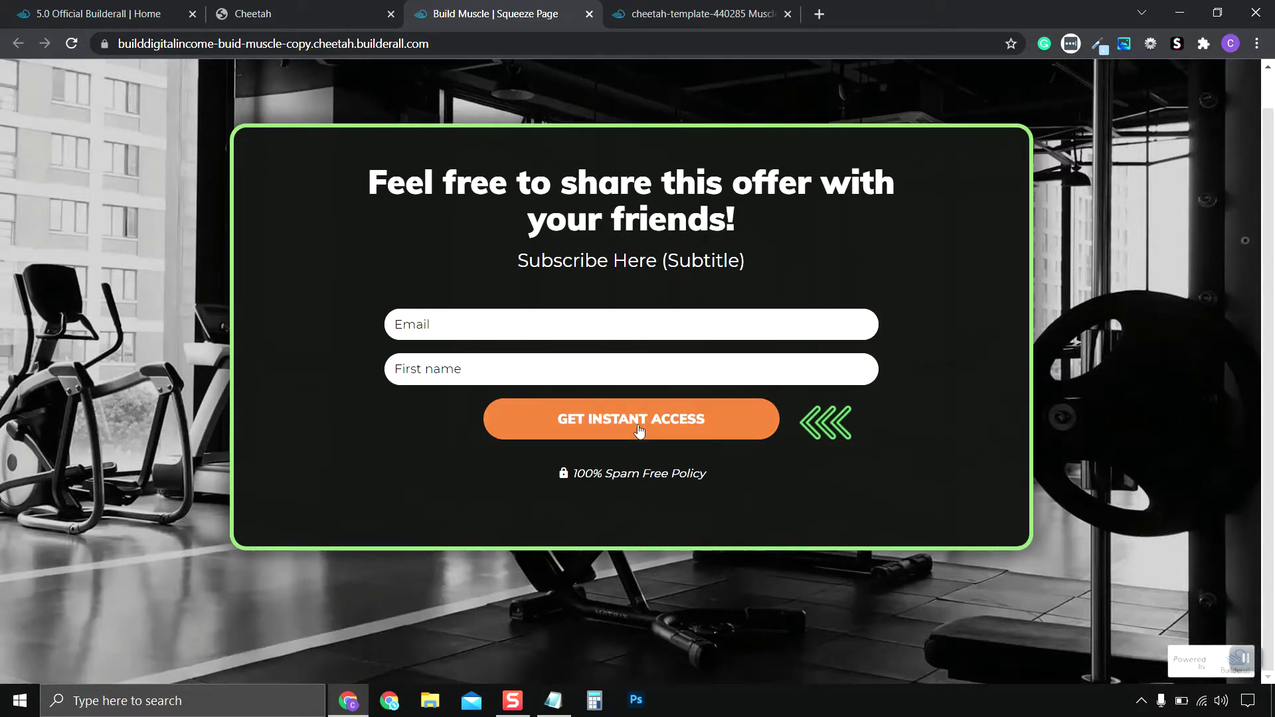
scroll(637, 432, up, 1)
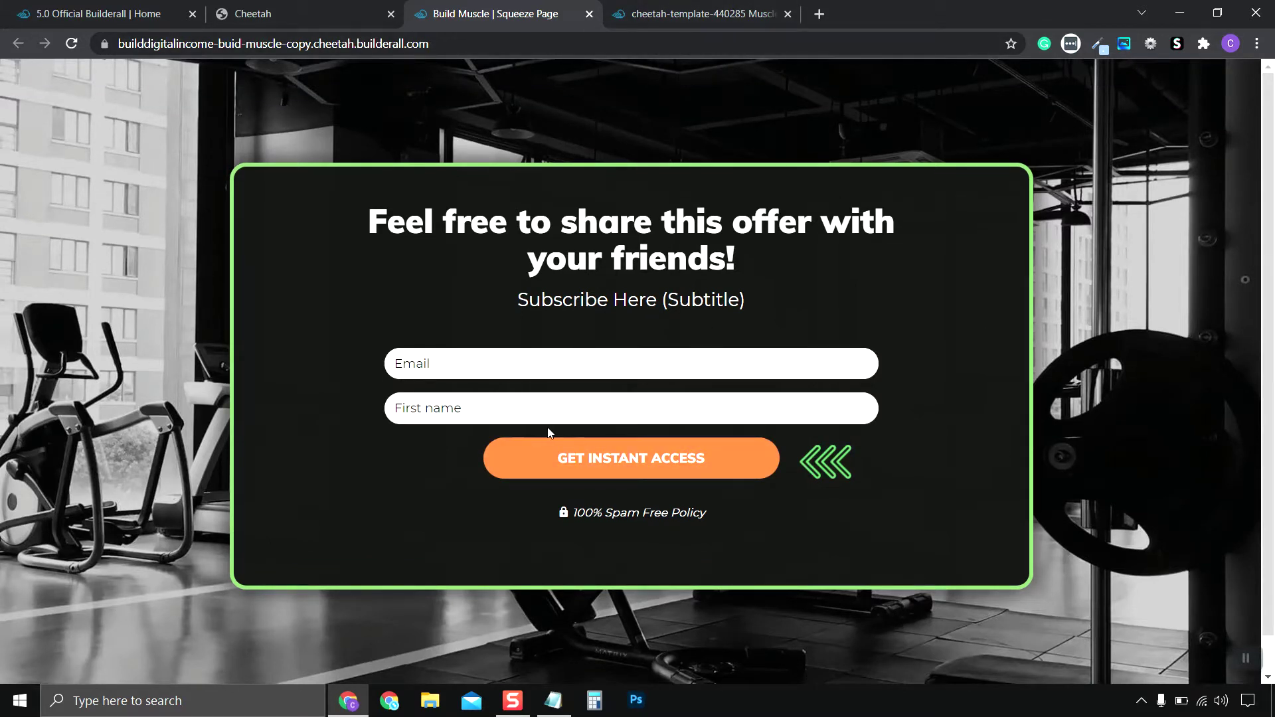
click(685, 15)
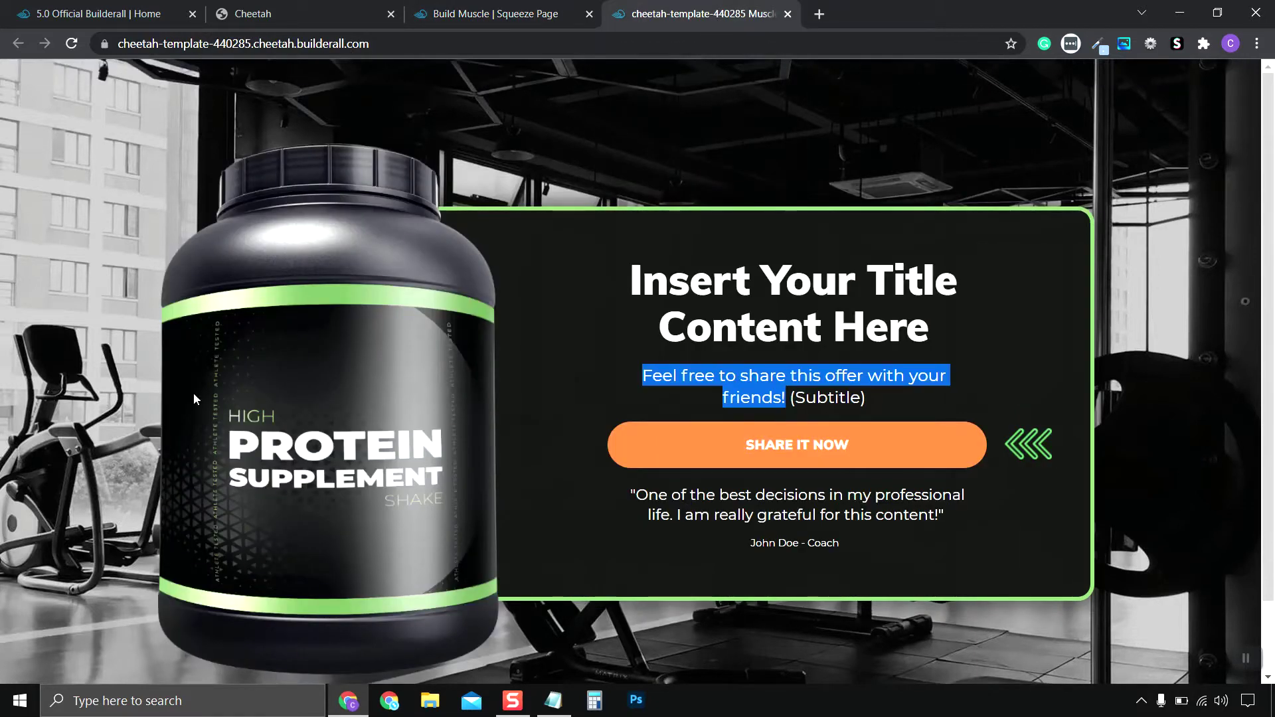